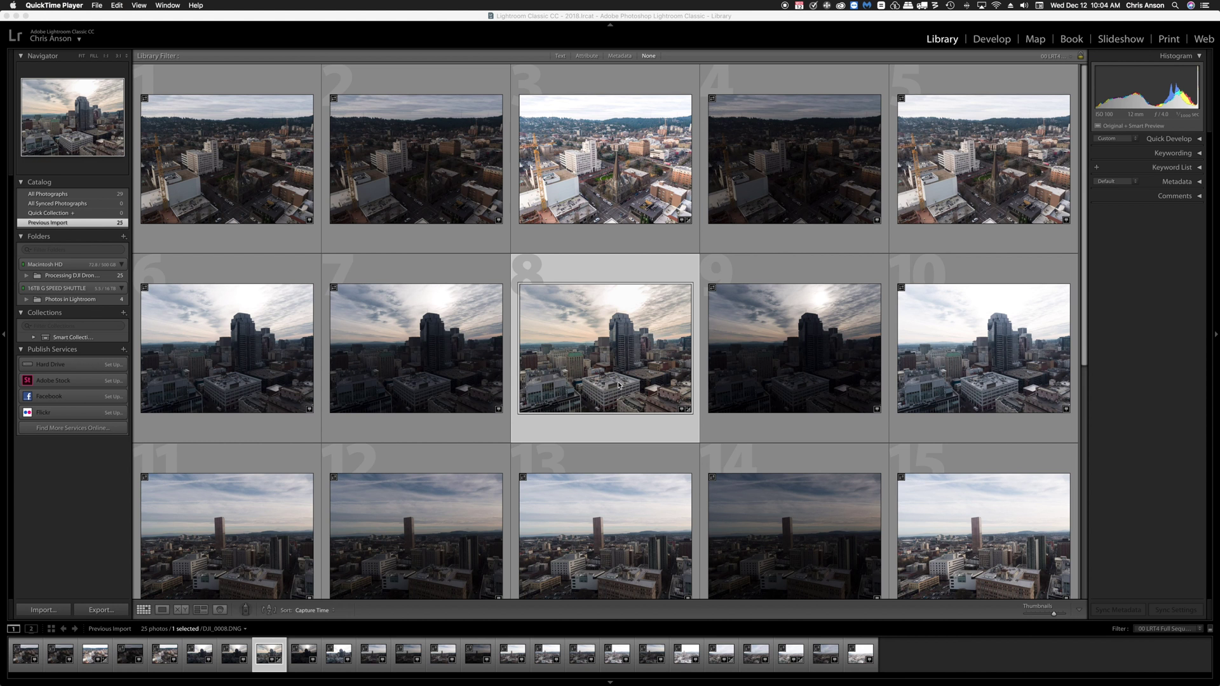
Send photo 3 to PerfectlyClearCompleteLR through Edit In, bringing up the Edit Photo dialog.
click(628, 158)
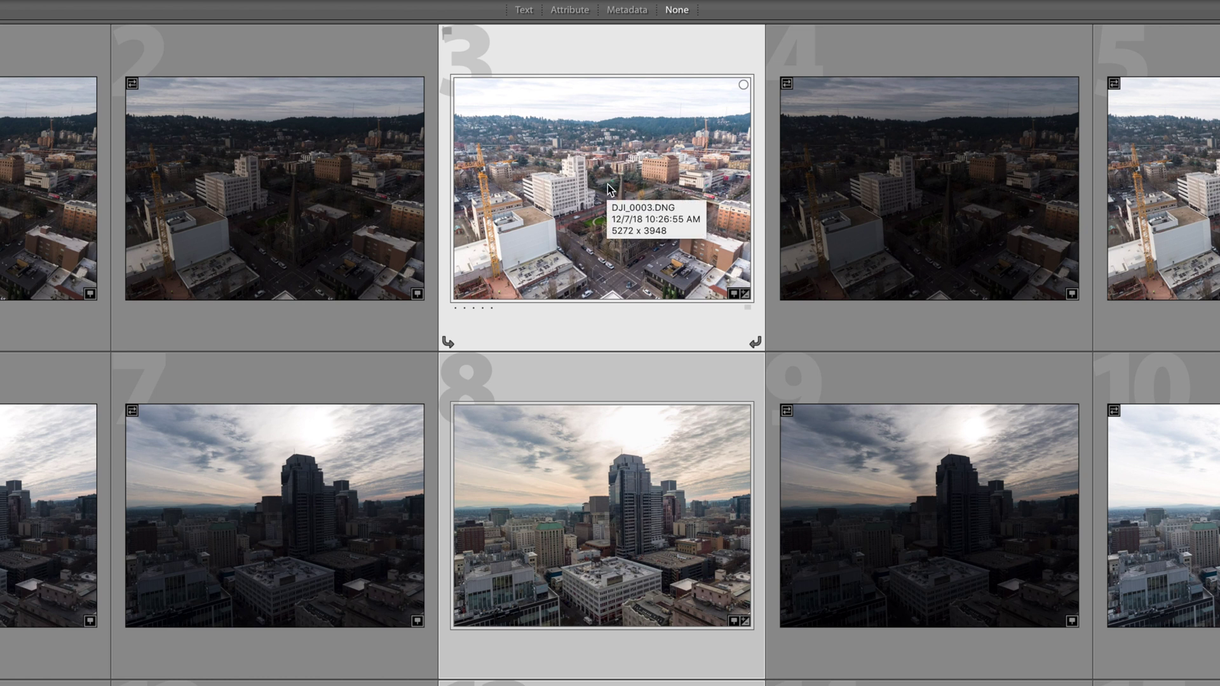
right_click(607, 185)
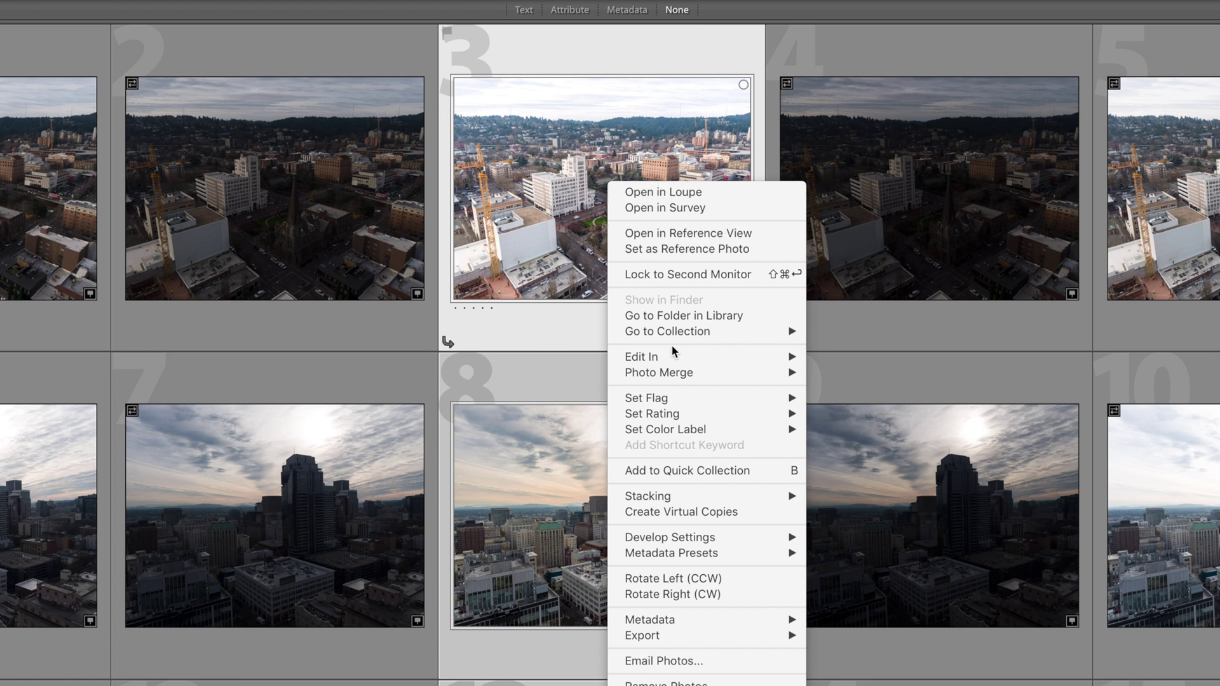
mouse_move(683, 357)
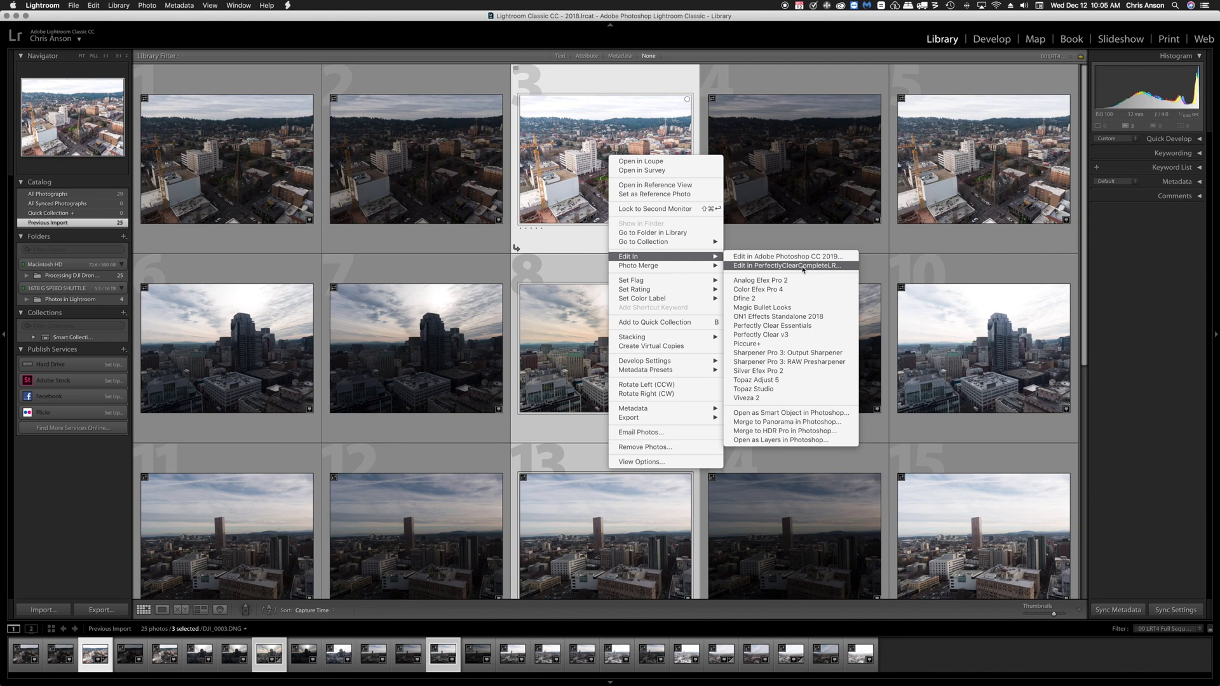
click(803, 268)
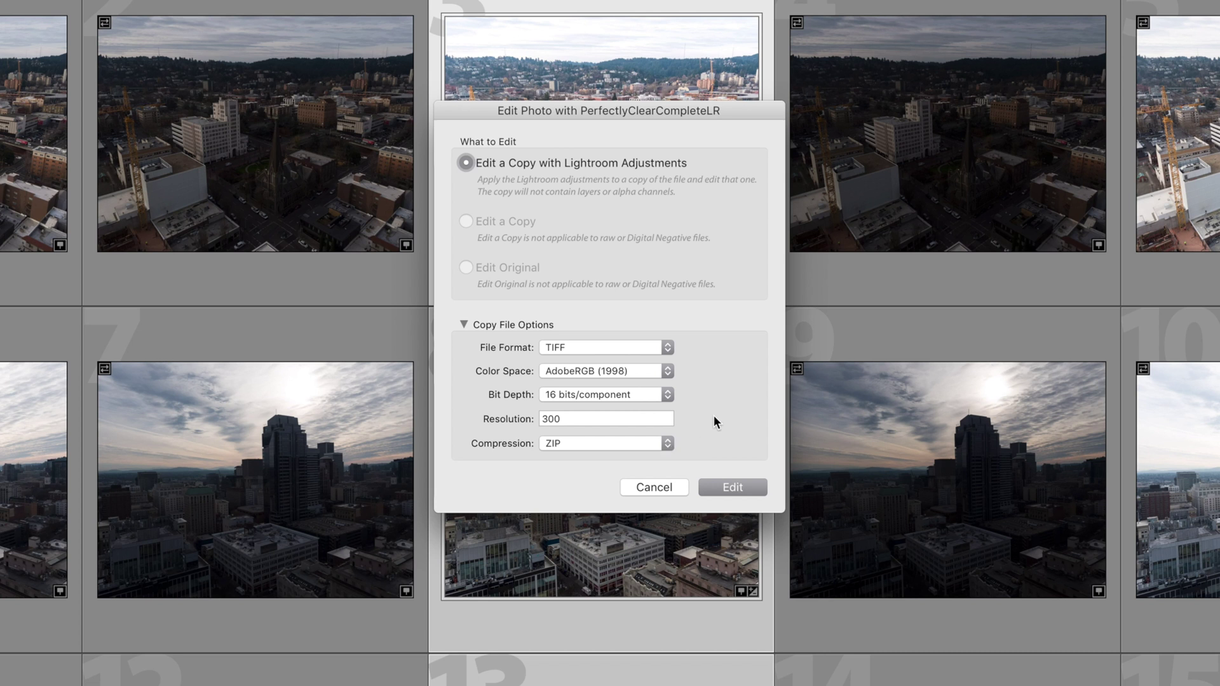
Edit copies with Lightroom adjustments as 16-bit AdobeRGB ZIP TIFFs at 300.
click(725, 487)
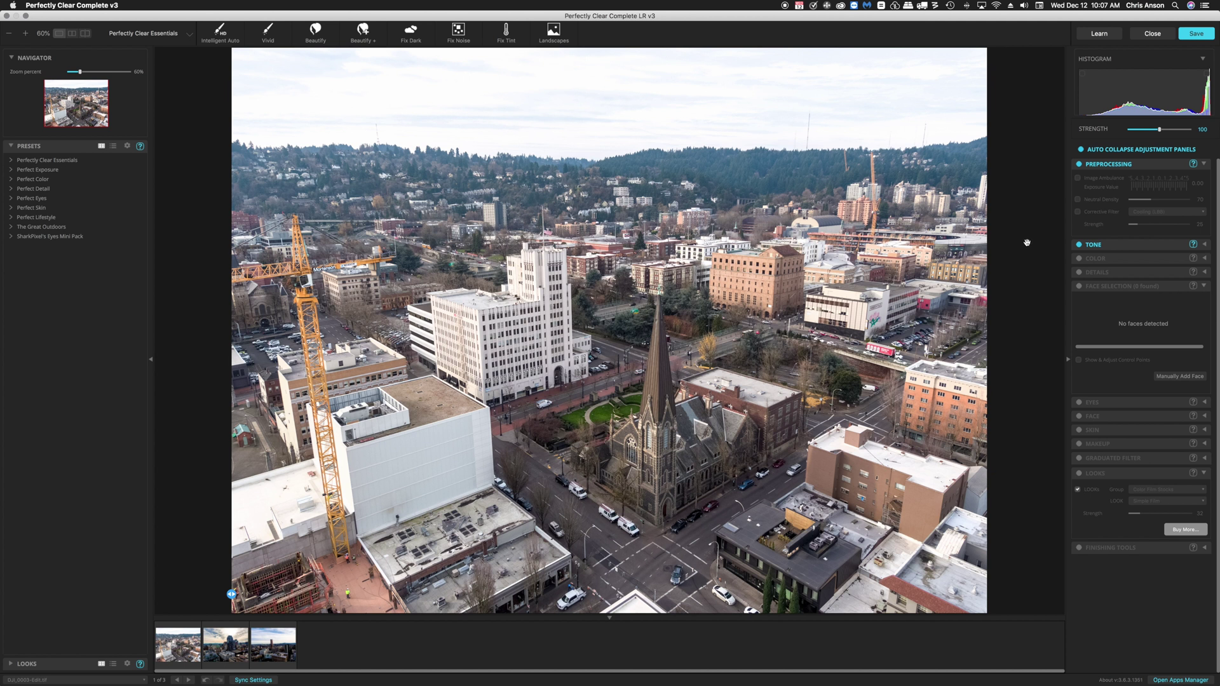
Compare with the TONE corrections off and on, then save the enhanced photos to Lightroom.
click(1079, 245)
click(1079, 245)
click(1206, 34)
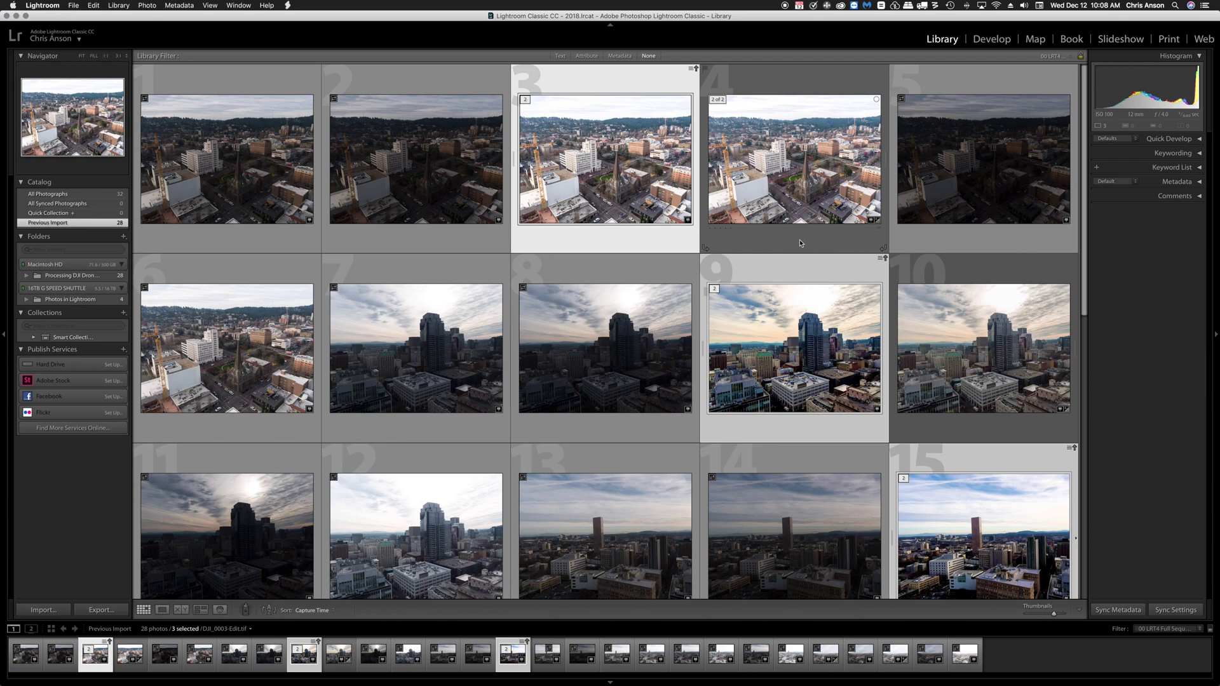
View the enhanced church photo in Develop and pick an Edit In option from its context menu.
click(991, 38)
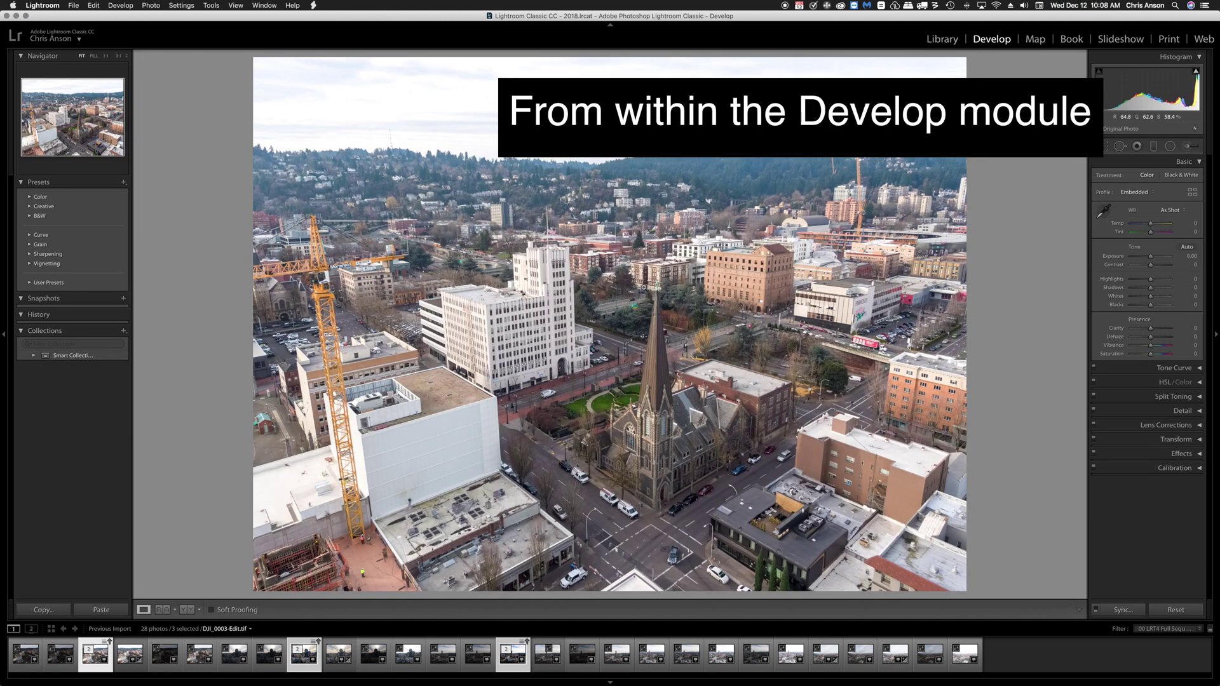
right_click(645, 290)
mouse_move(711, 368)
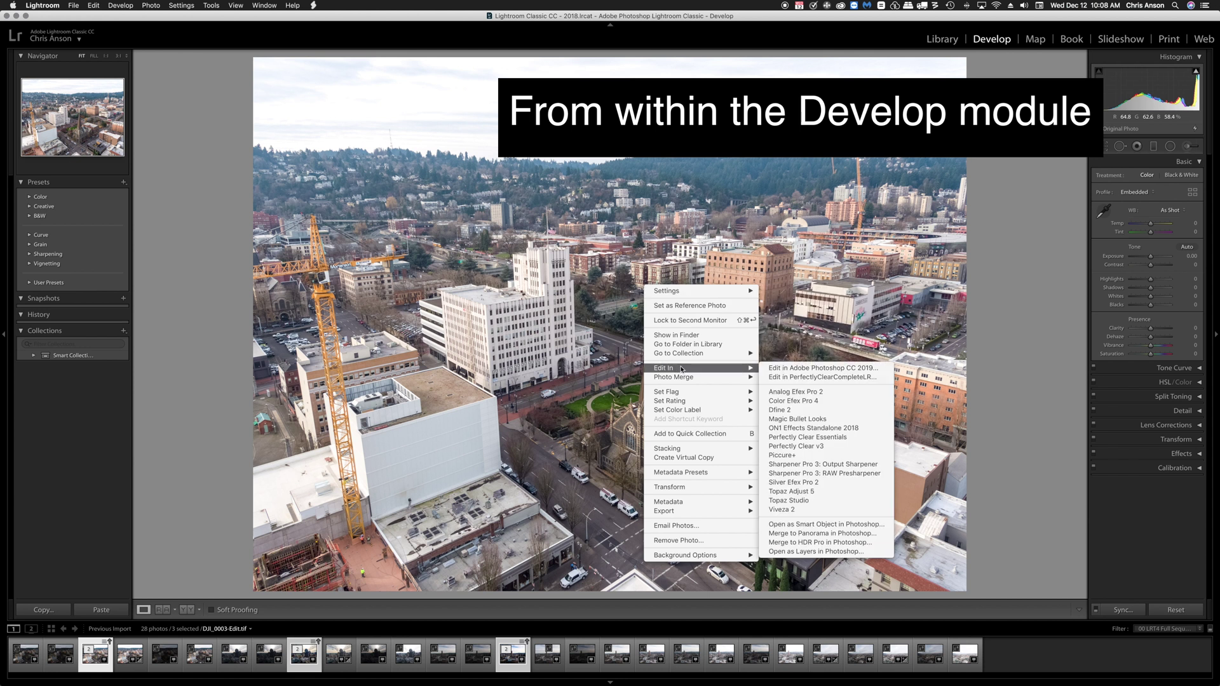
click(845, 378)
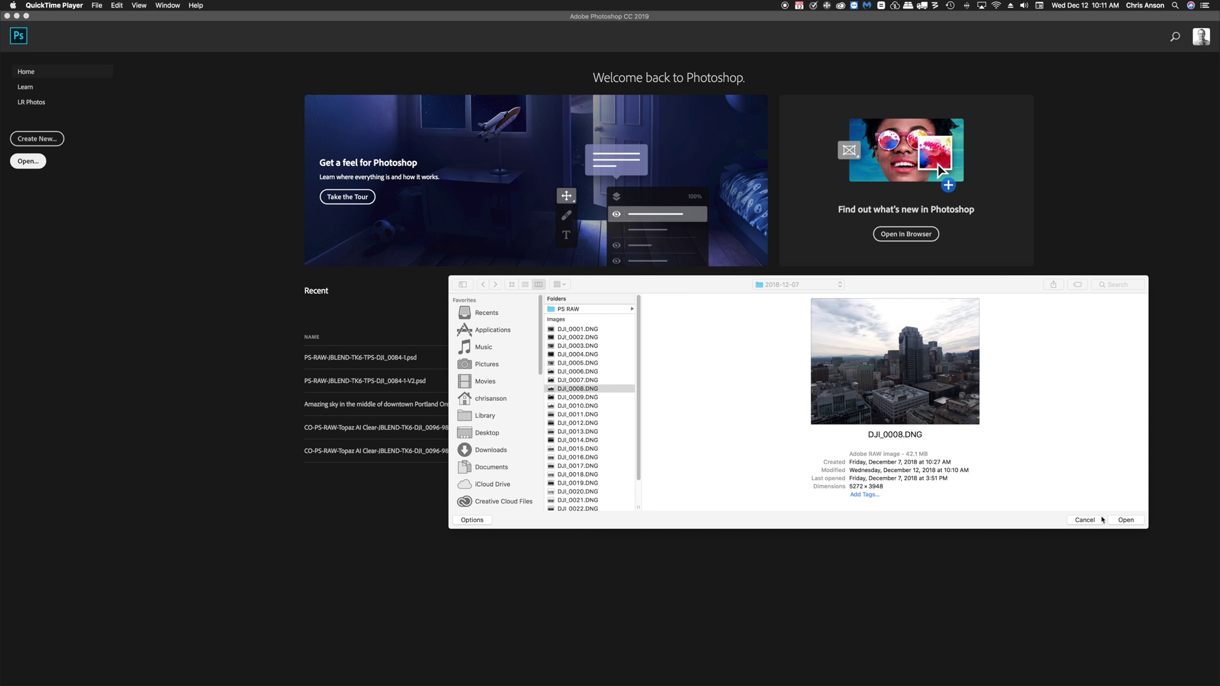
Open DJI_0008.DNG through Camera Raw as a Smart Object layer.
click(1123, 520)
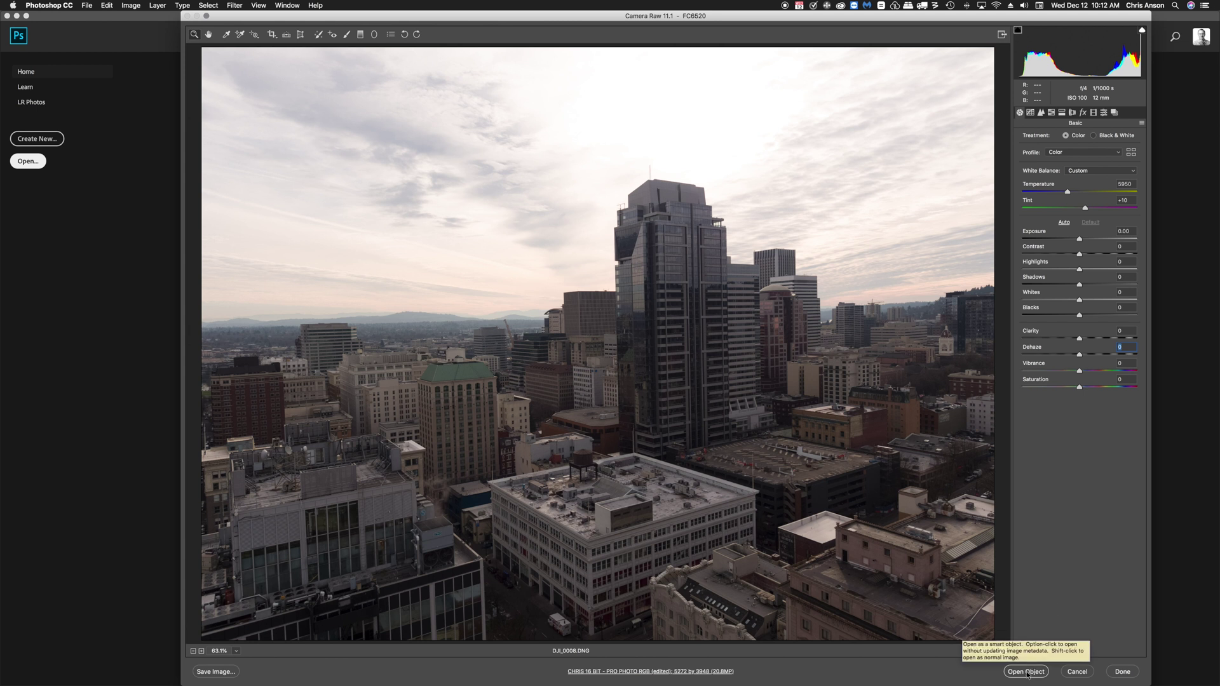
click(1028, 673)
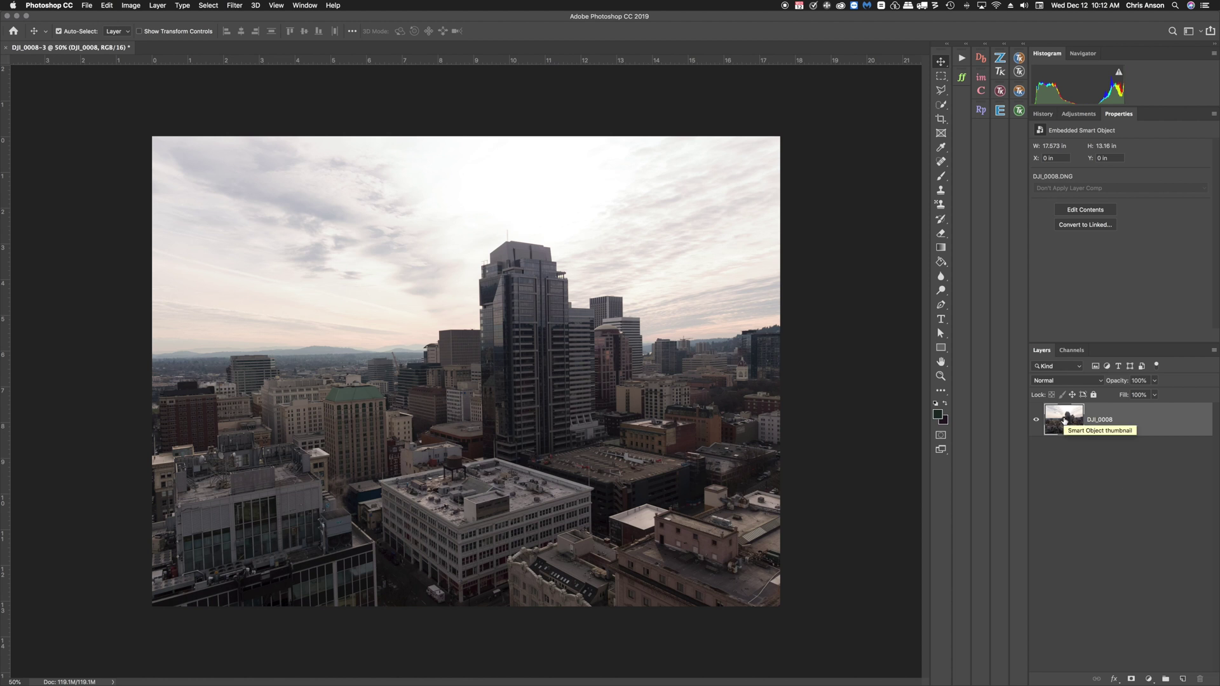
Check the smart object's Camera Raw settings without changes, then show Filter > Athentech Imaging.
double_click(1074, 414)
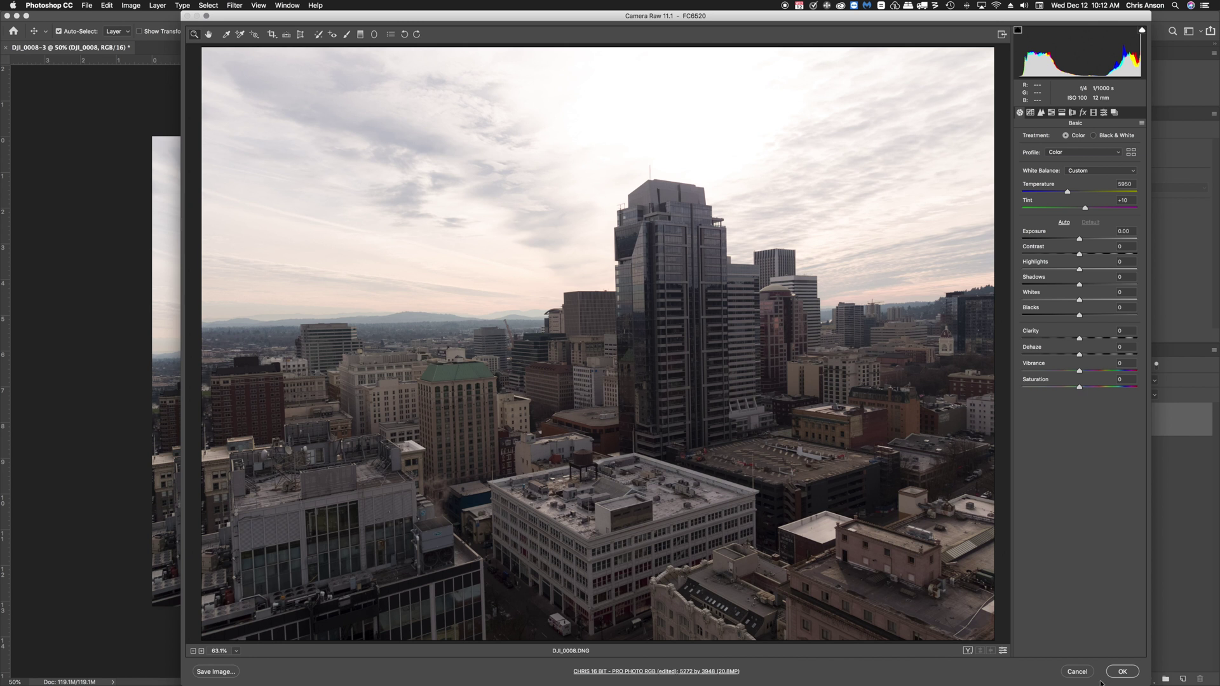
click(1077, 671)
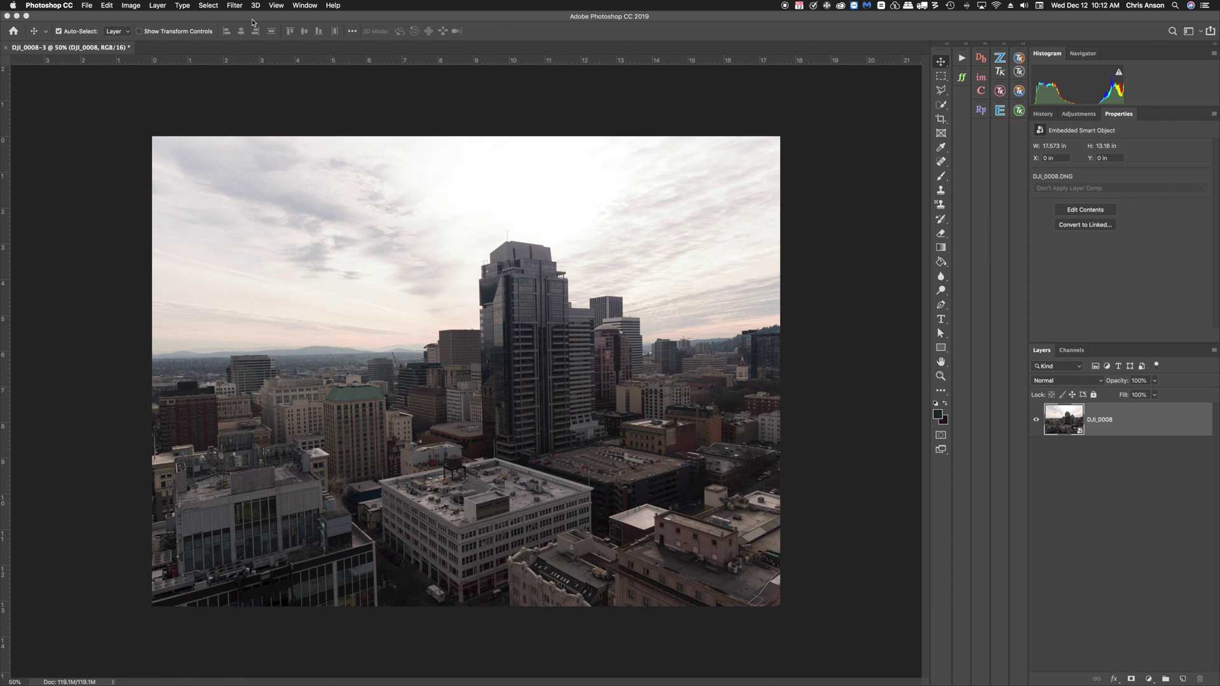
click(234, 6)
mouse_move(291, 221)
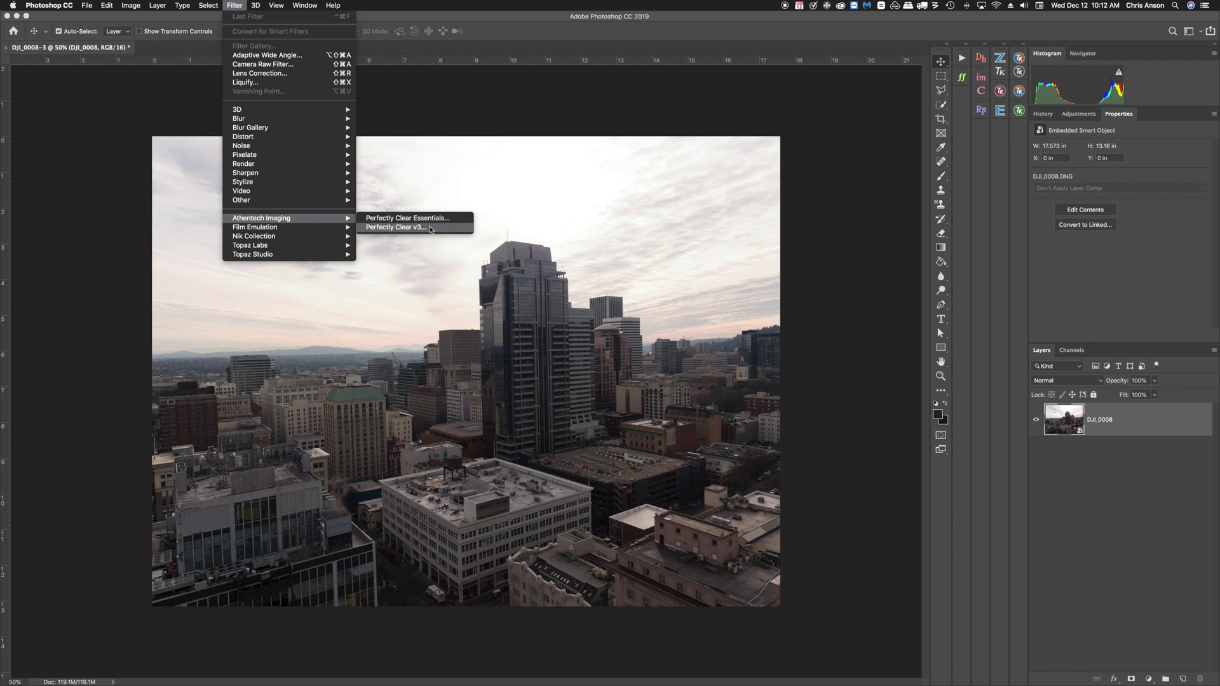
Run Perfectly Clear v3 with DETAILS disabled and apply it as a Smart Filter.
click(430, 228)
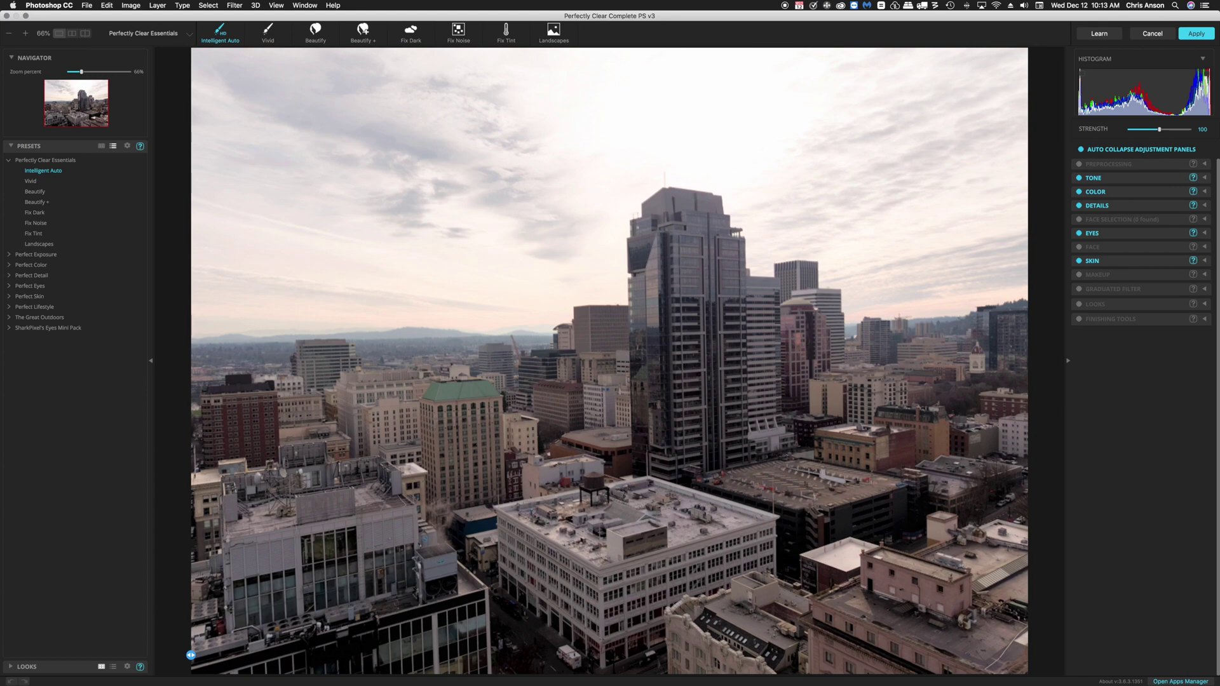
click(1079, 206)
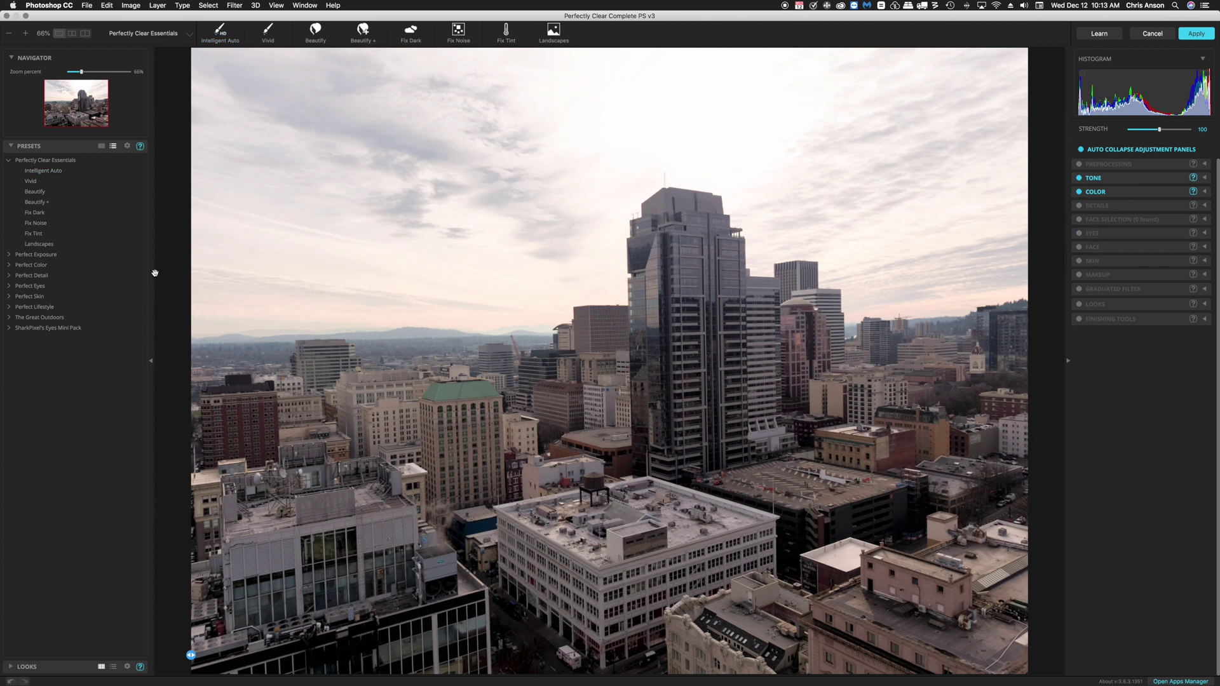
click(1196, 34)
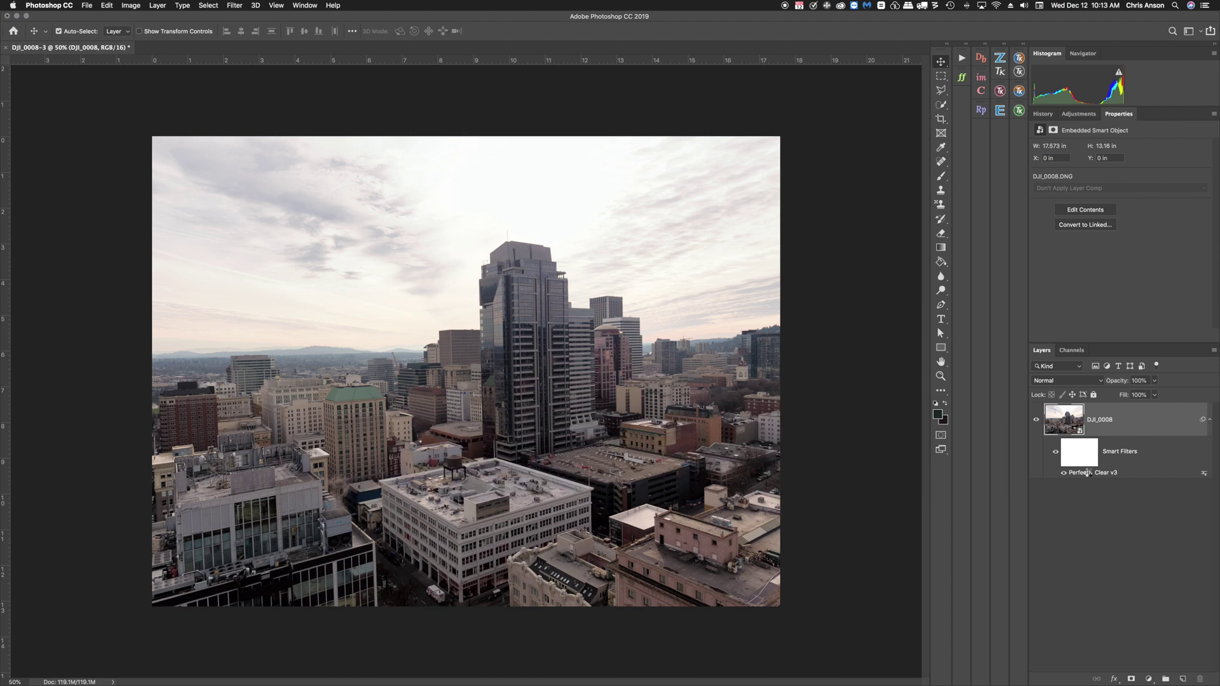
double_click(1087, 473)
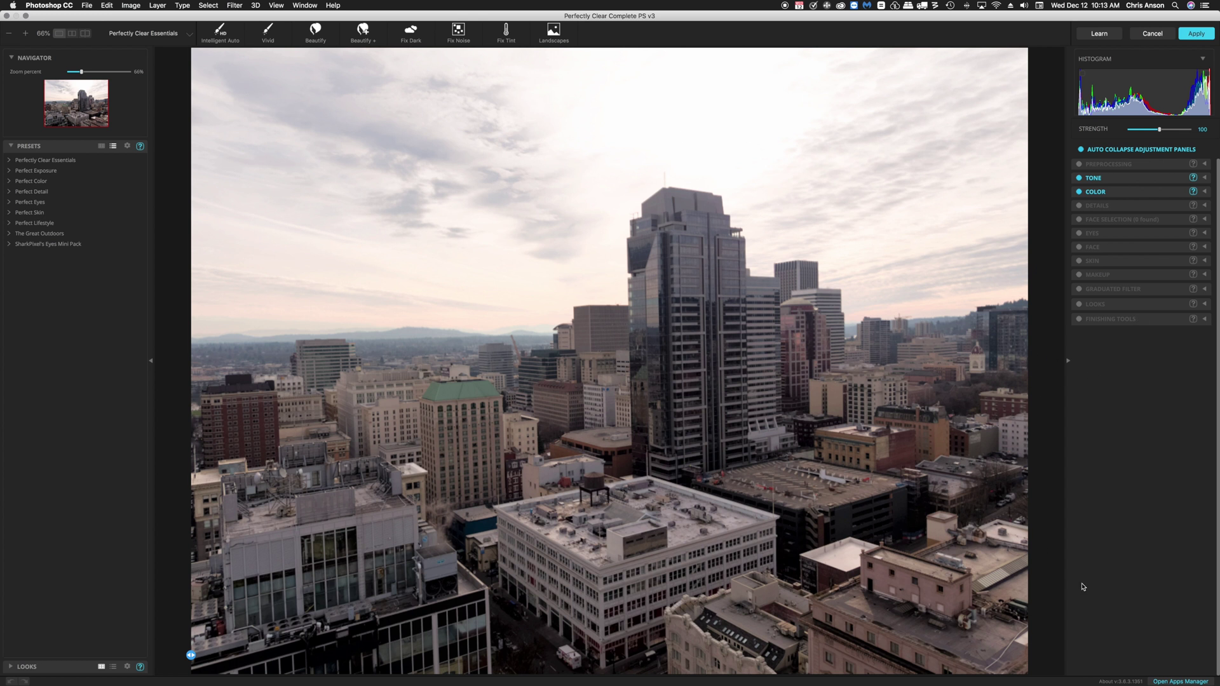
click(1197, 35)
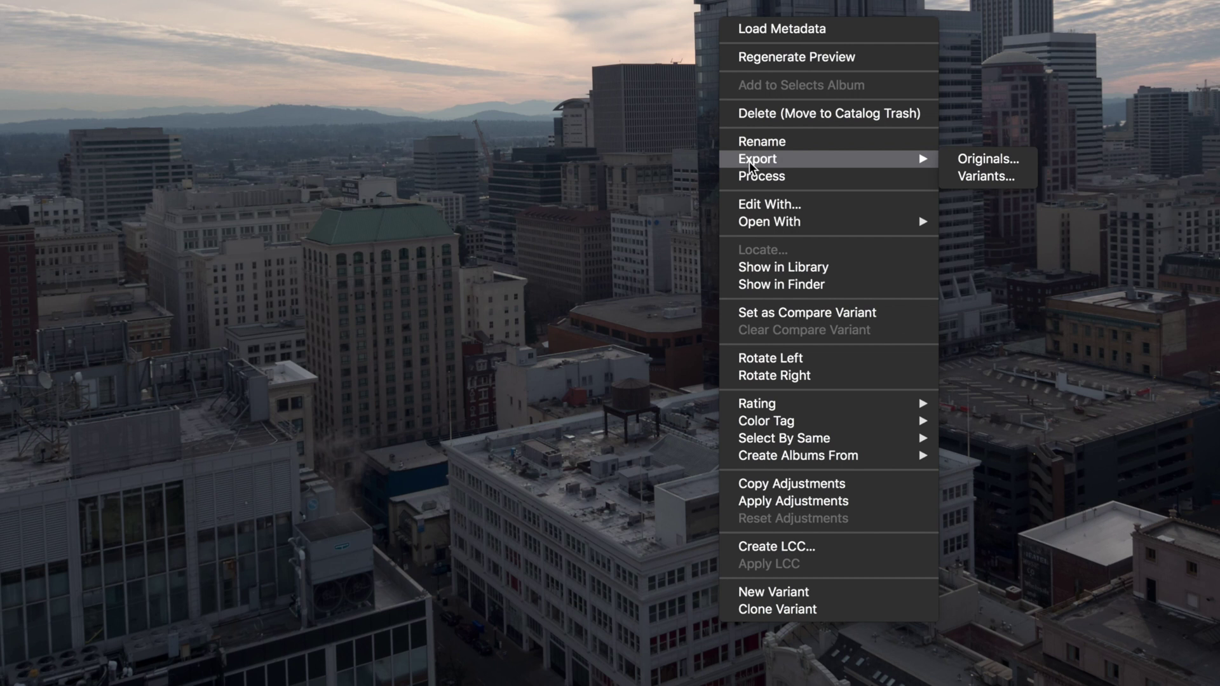
Set the Edit Recipe to a 16-bit uncompressed ProPhoto TIFF at 300 px/in, opening with Perfectly Clear.
click(753, 204)
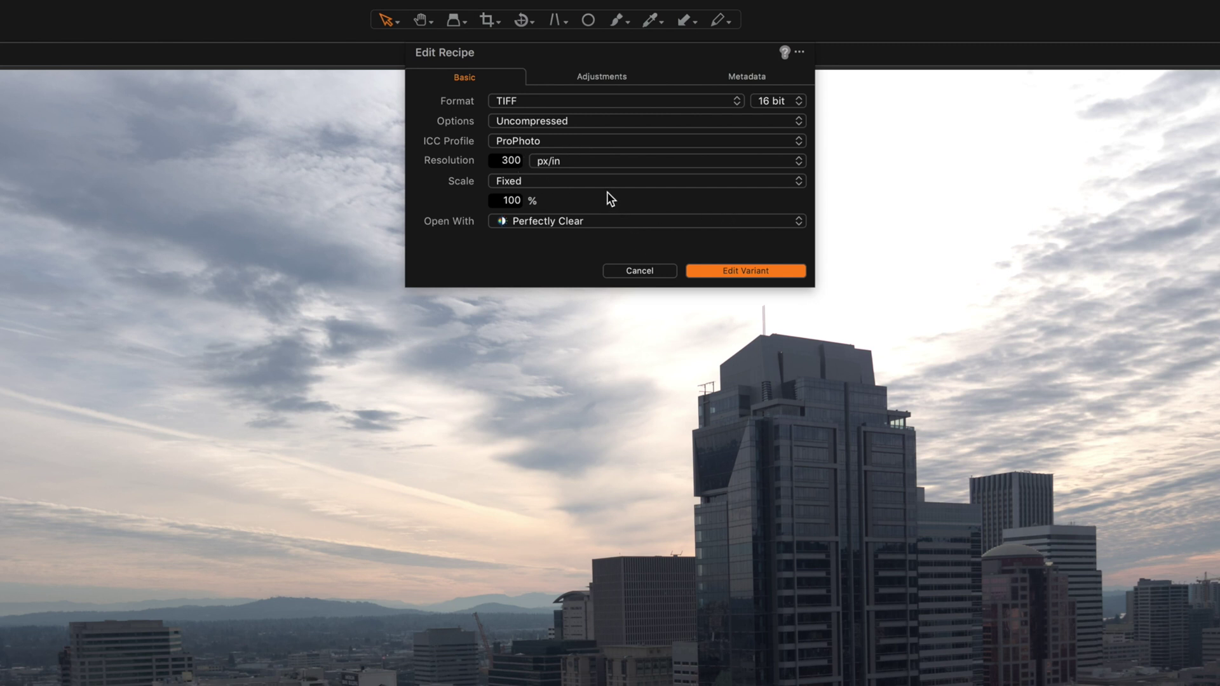
click(596, 224)
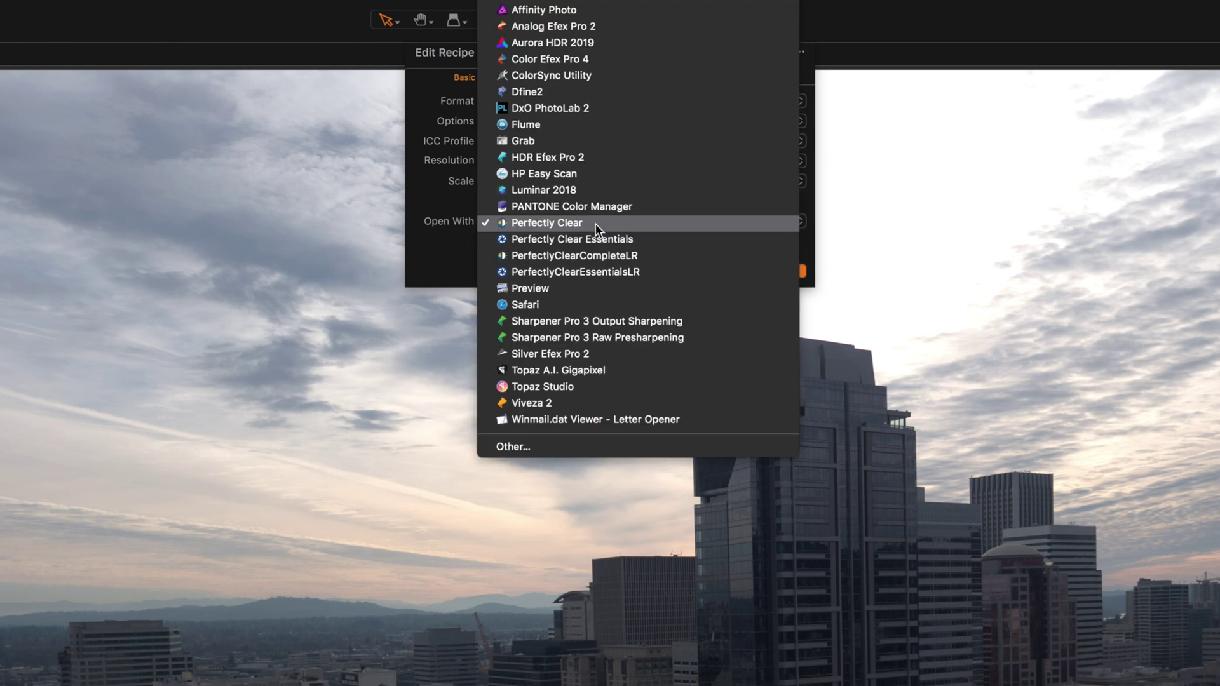
click(596, 223)
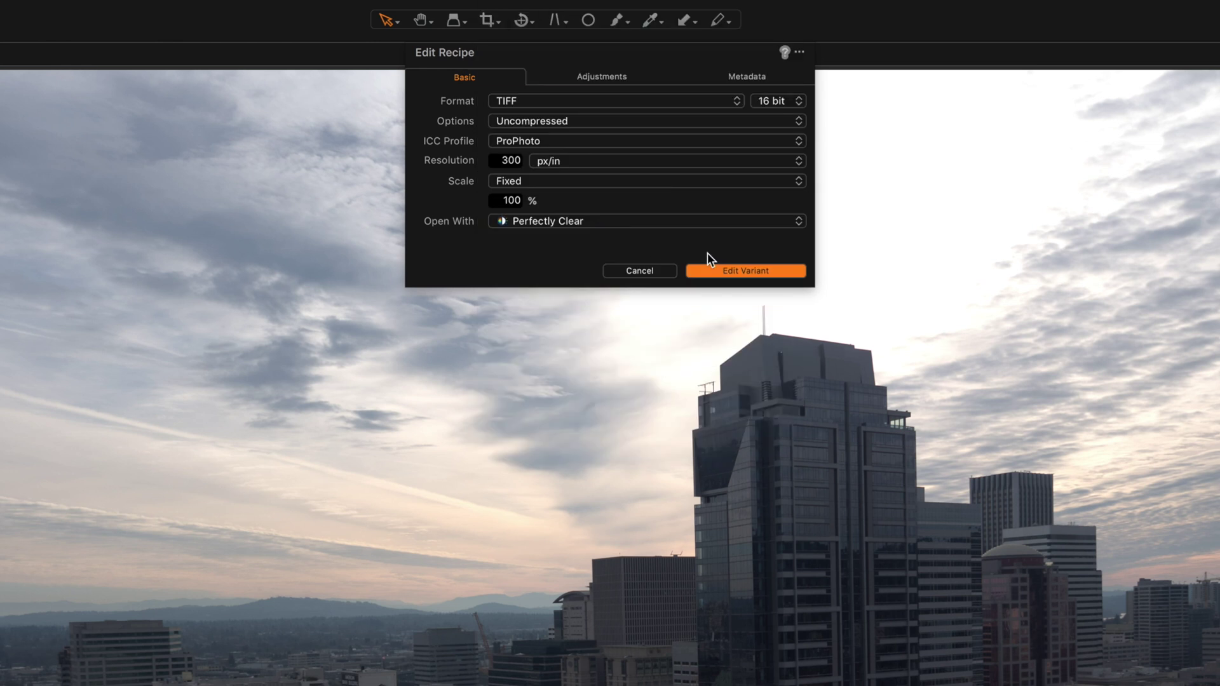
Edit the variant in Perfectly Clear with the Landscape – Midafternoon preset and bring up Save files.
click(743, 269)
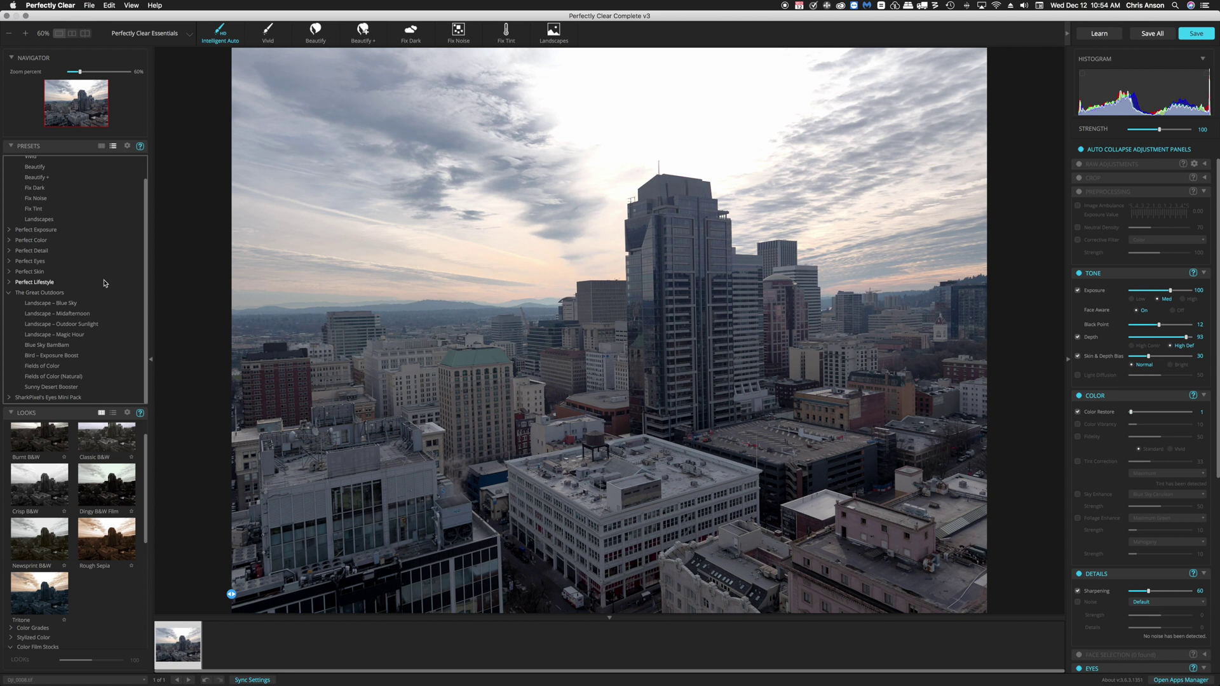
click(37, 315)
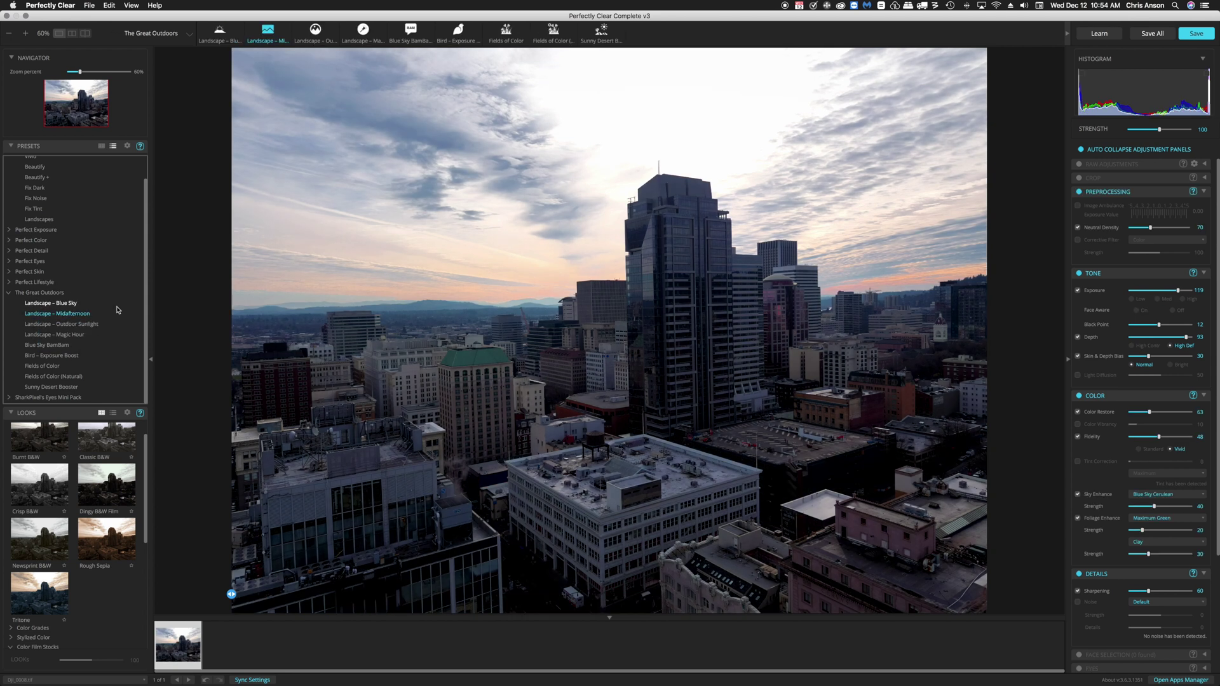
click(1196, 35)
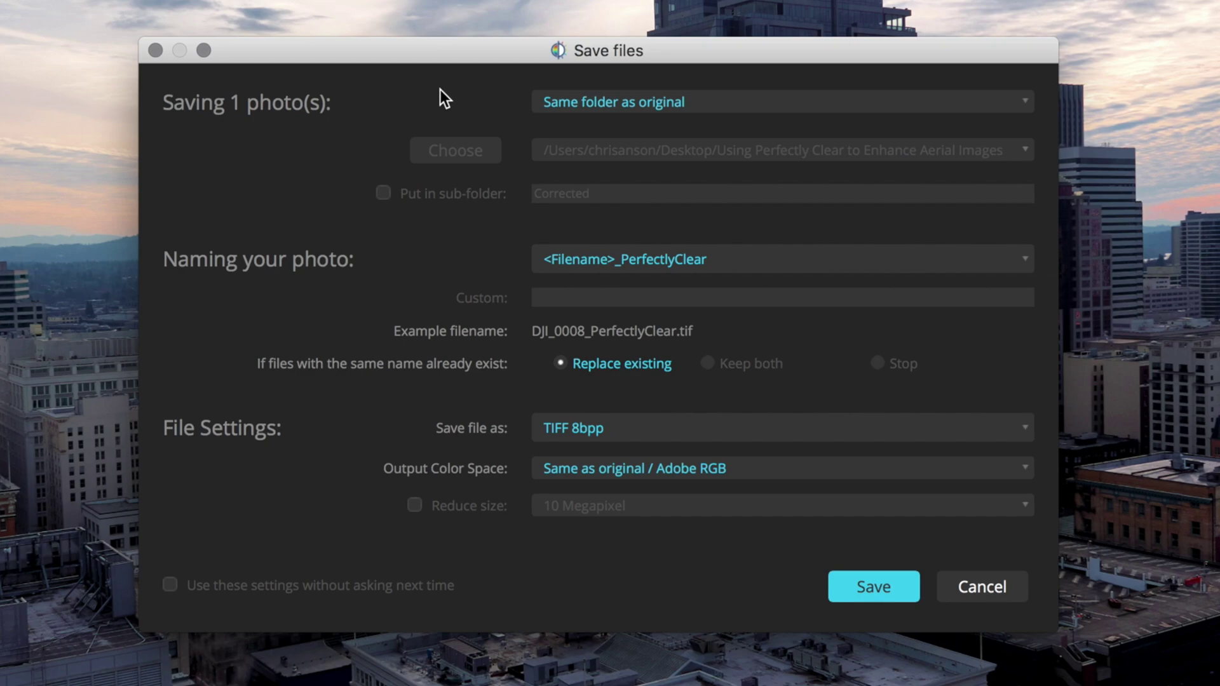
Save as a TIFF 8bpp in the original photo's folder with Adobe RGB output colour space.
click(1024, 103)
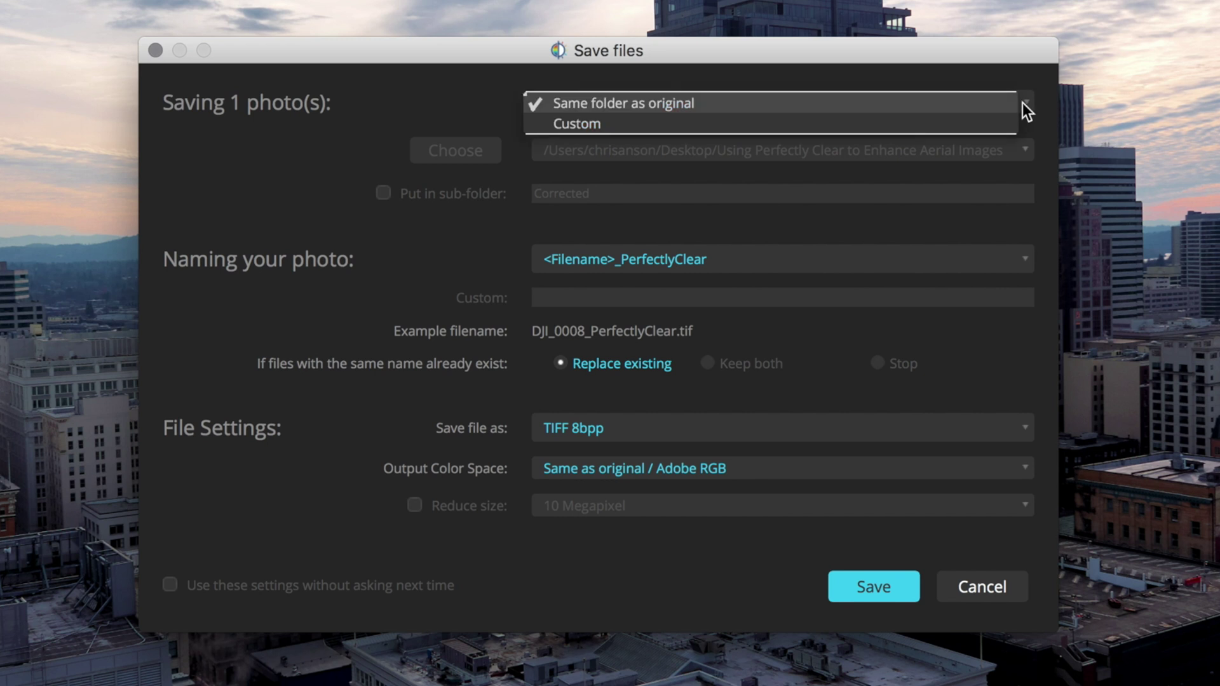
click(1023, 103)
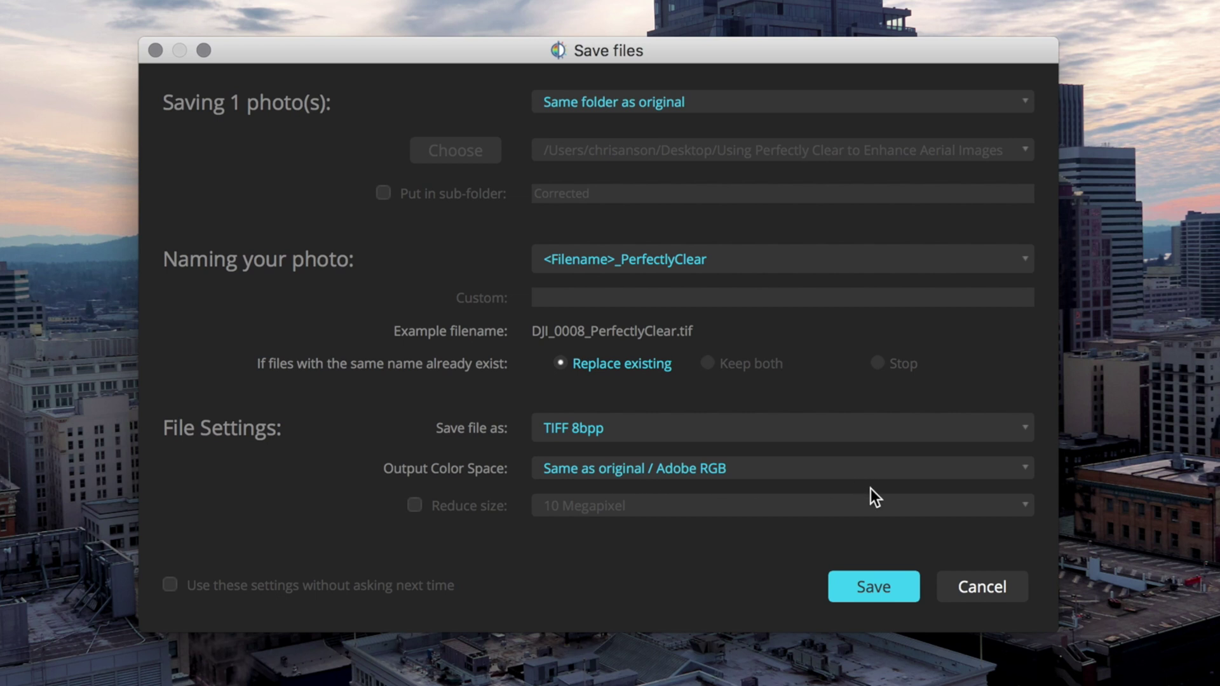
click(762, 468)
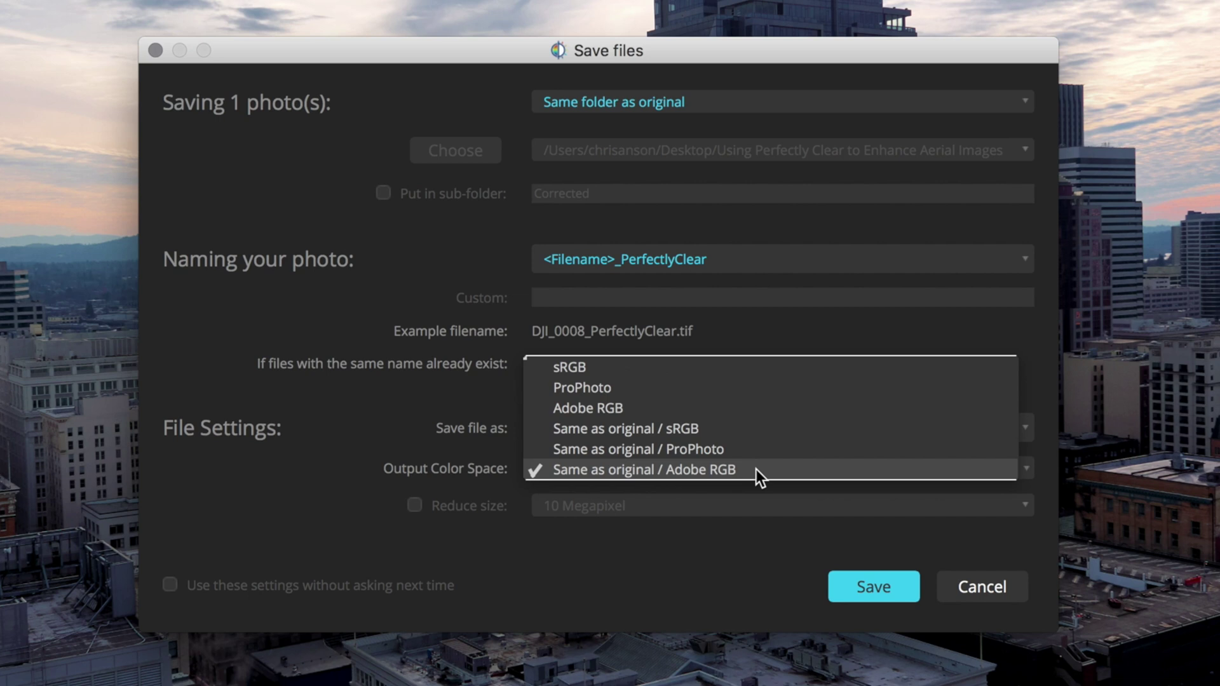
click(756, 468)
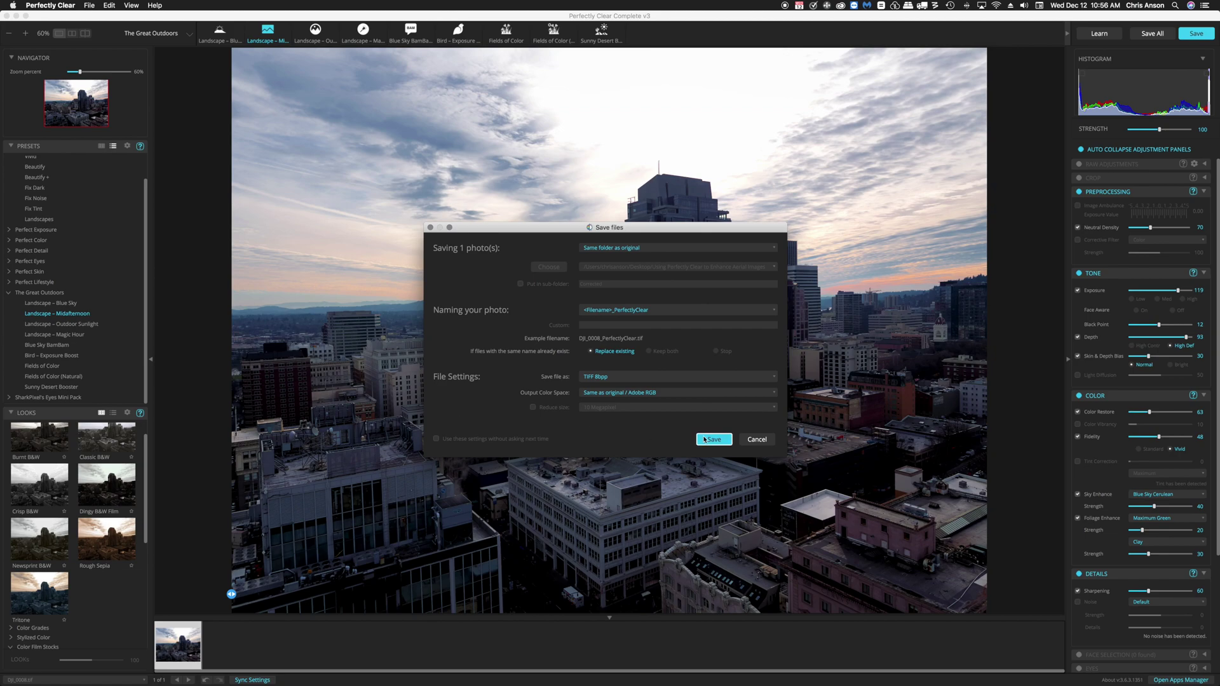
click(714, 440)
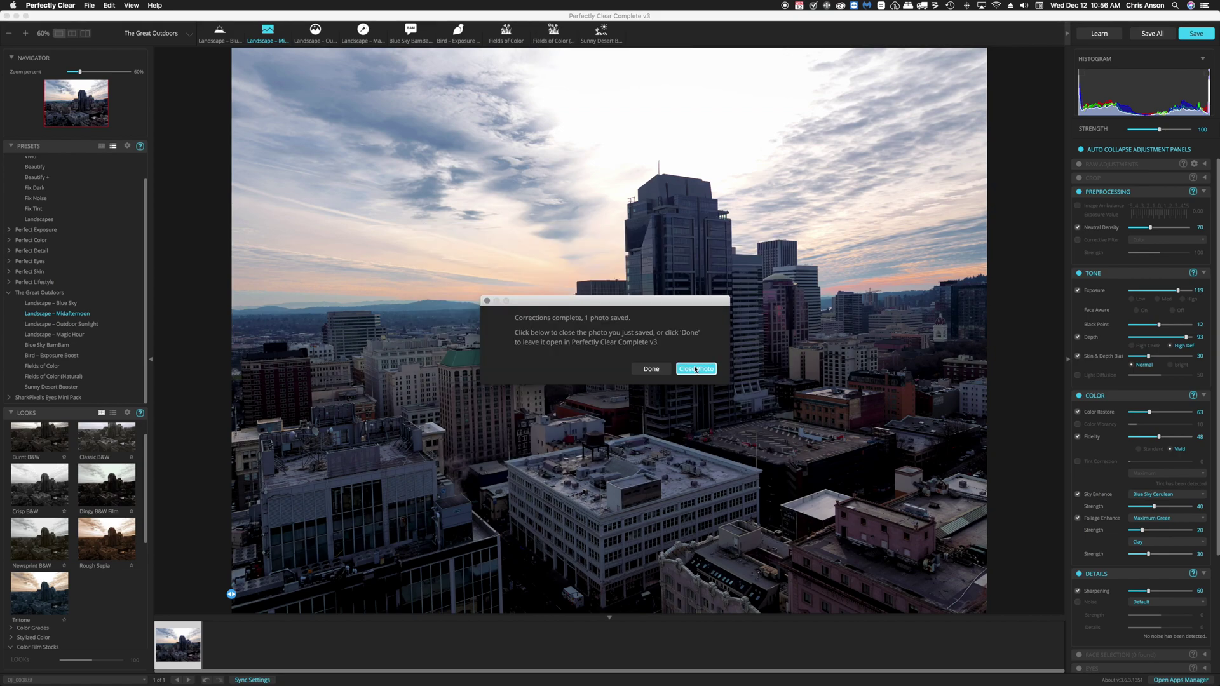
Close the saved photo and quit Perfectly Clear Complete, returning to Capture One.
click(697, 370)
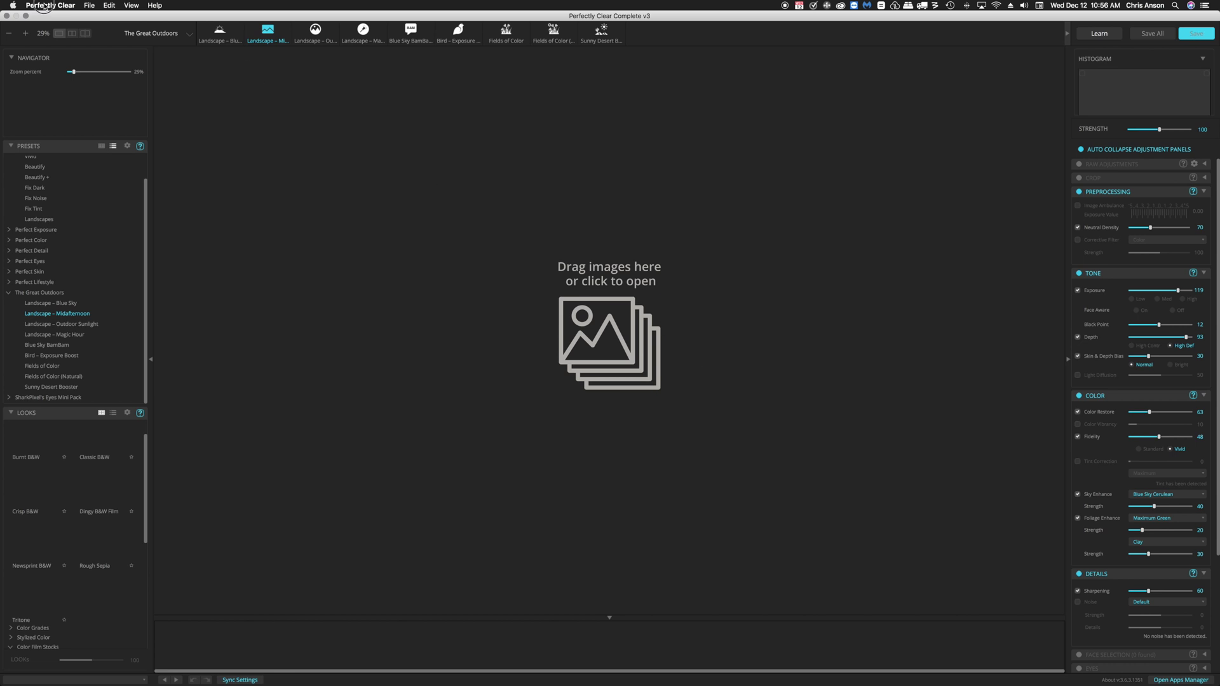
click(46, 6)
click(64, 80)
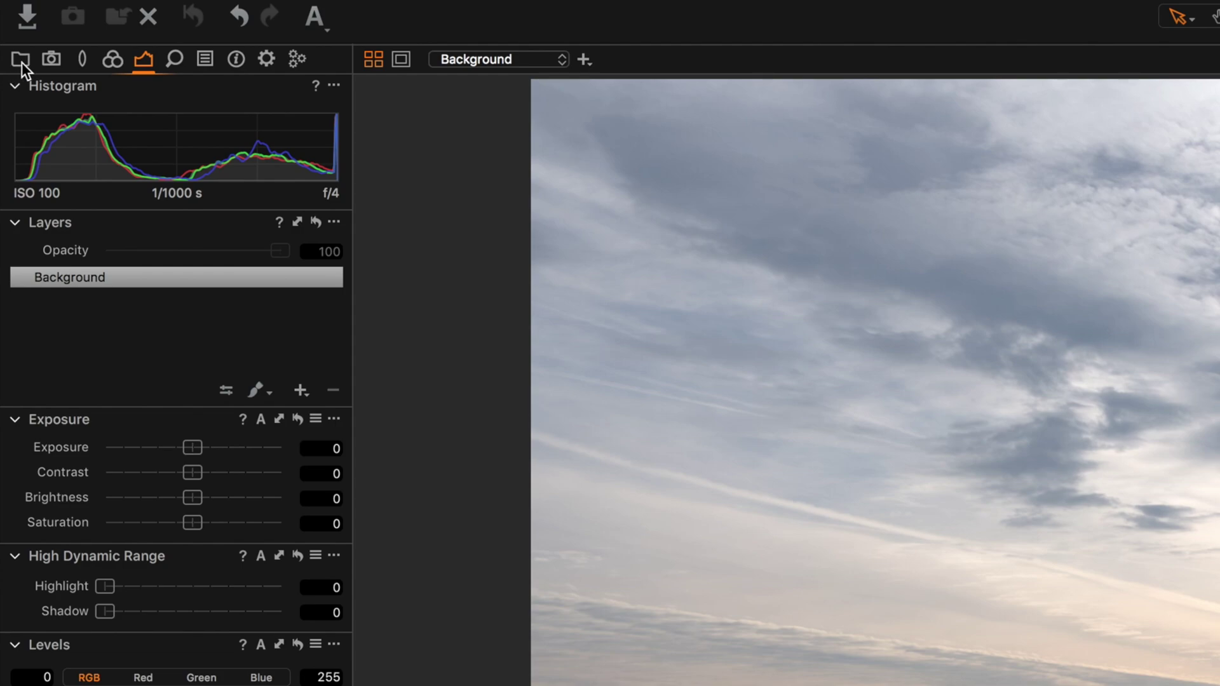
Synchronize the 2018-12-07 folder from the Library to import DJI_0008_PerfectlyClear.tif.
click(21, 60)
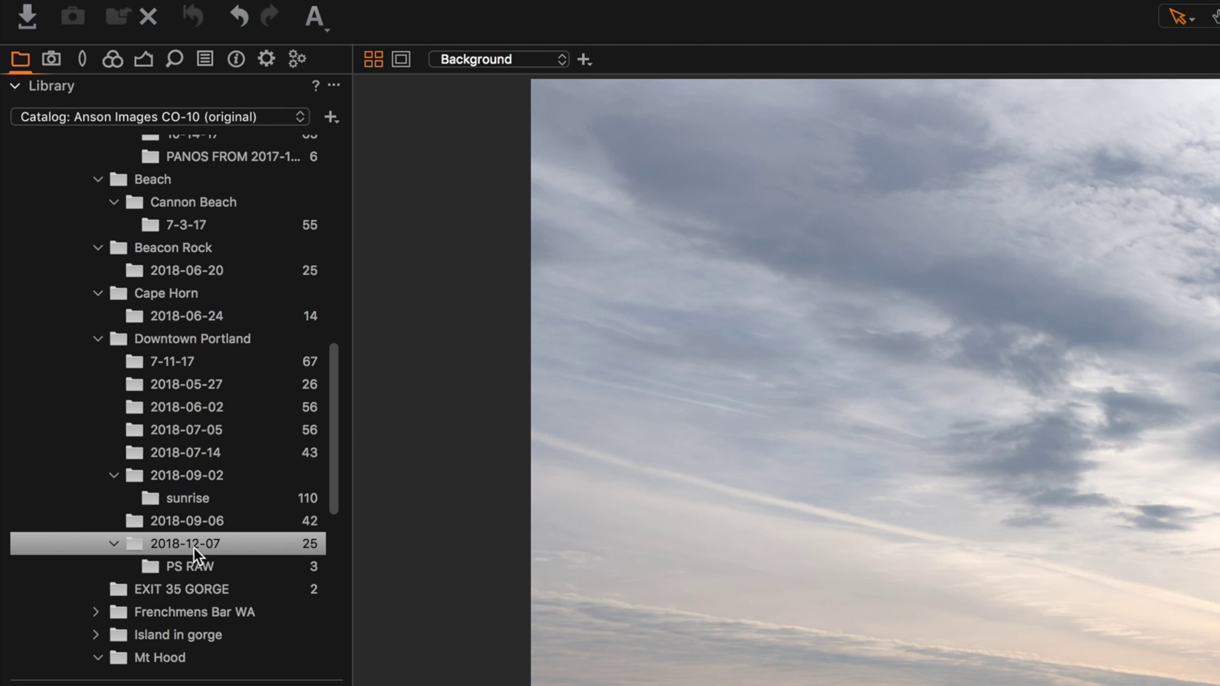
right_click(184, 544)
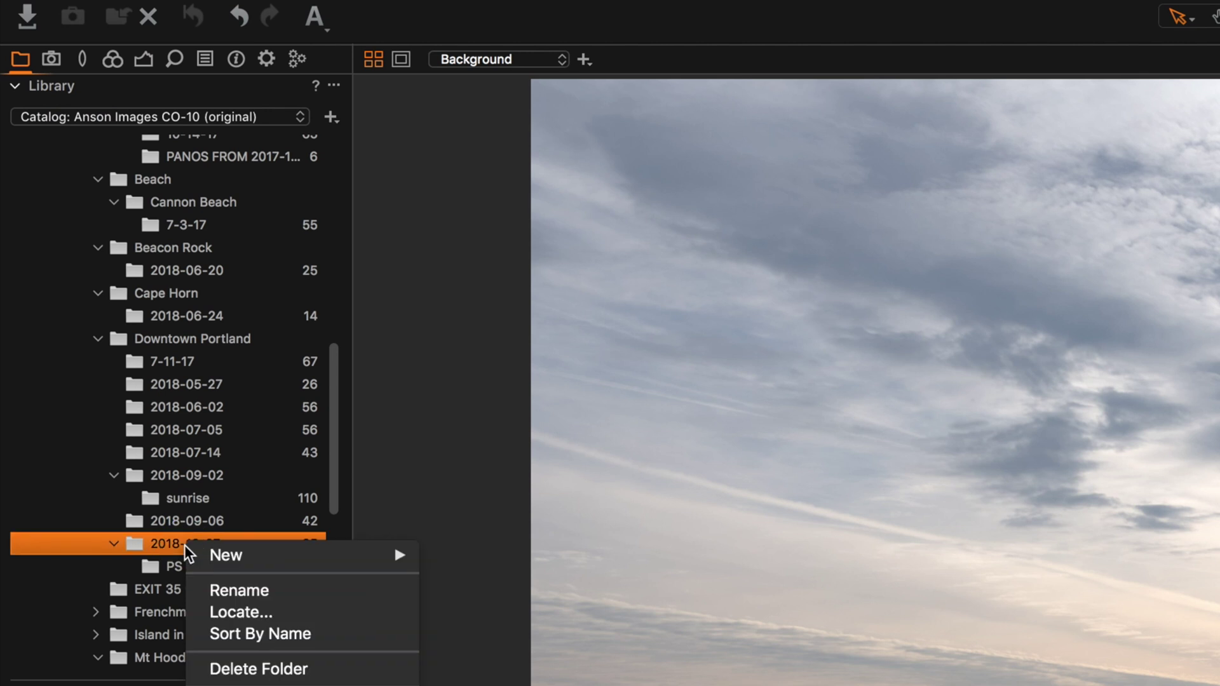
click(106, 366)
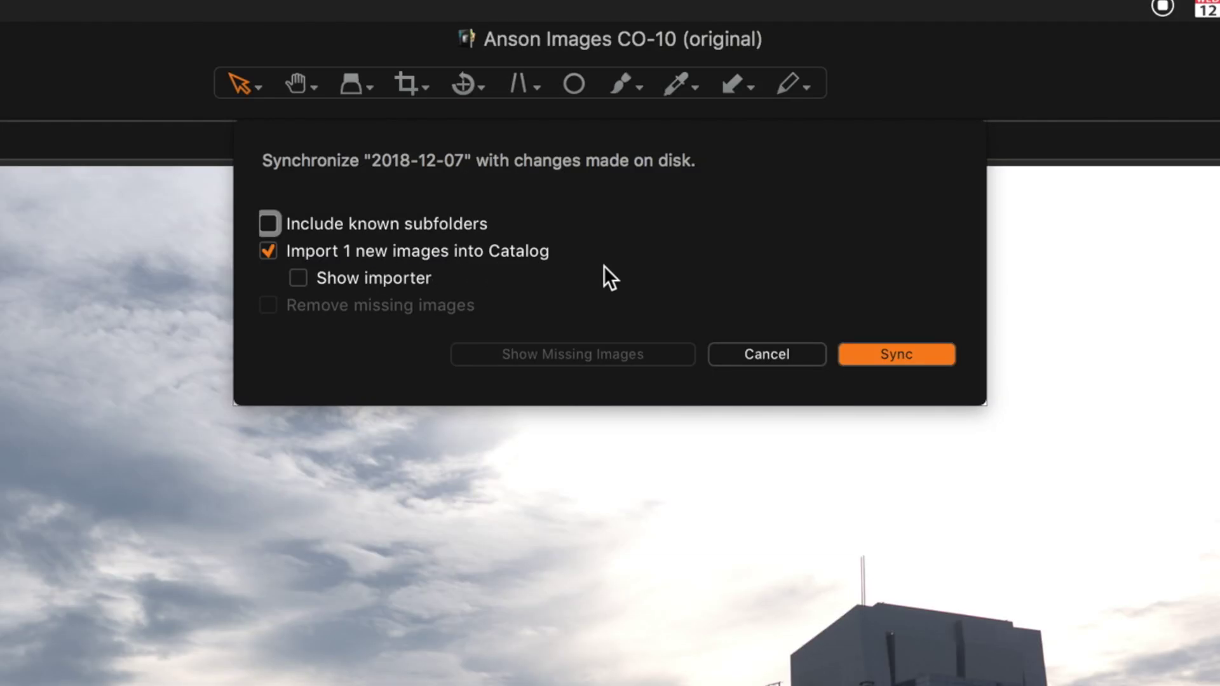
click(883, 351)
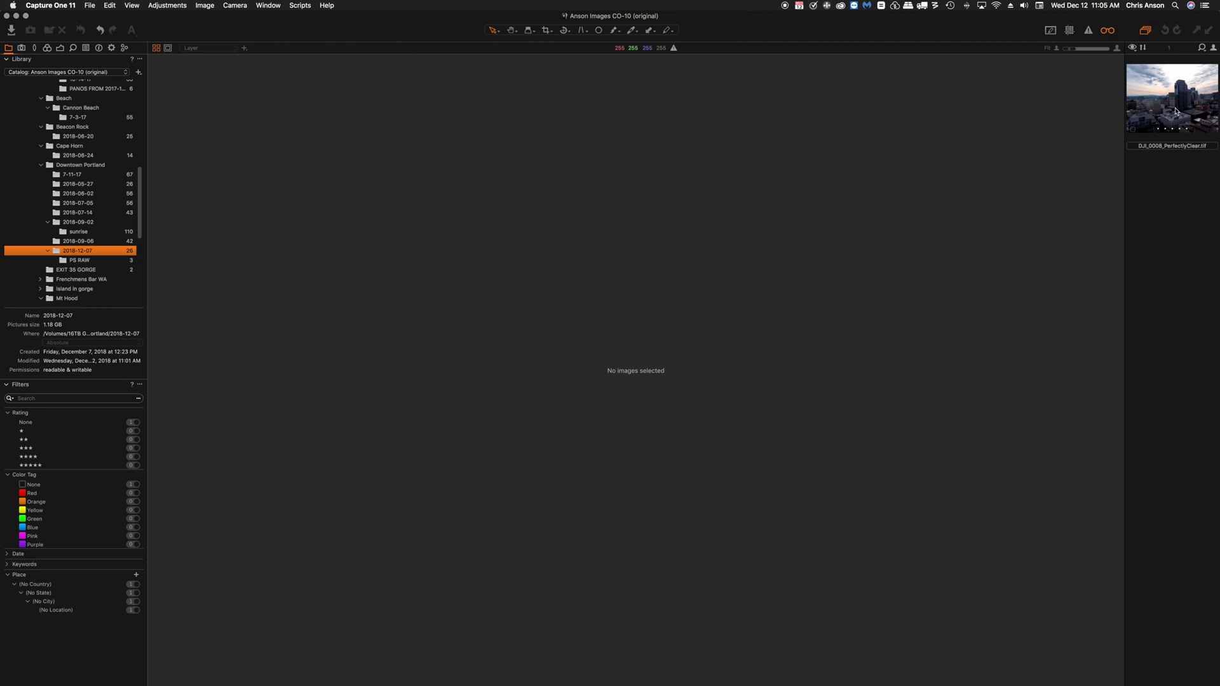
Select the DJI_0008_PerfectlyClear.tif thumbnail and bring up its Open With application list.
click(1174, 111)
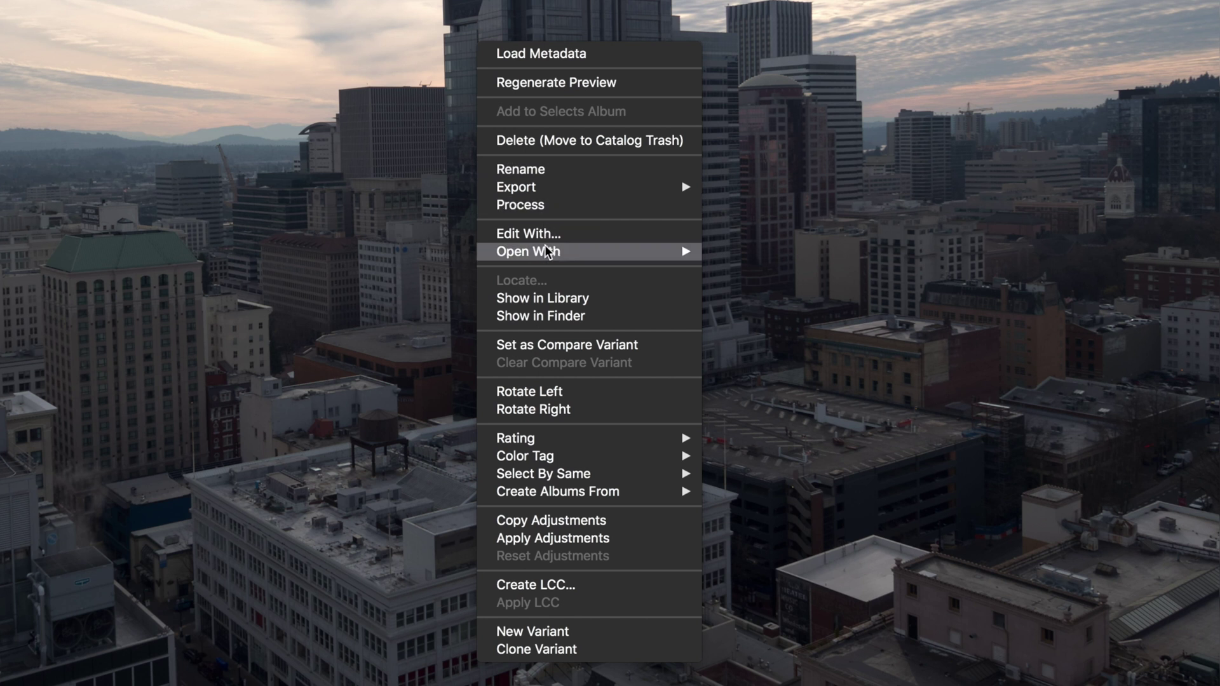
mouse_move(547, 251)
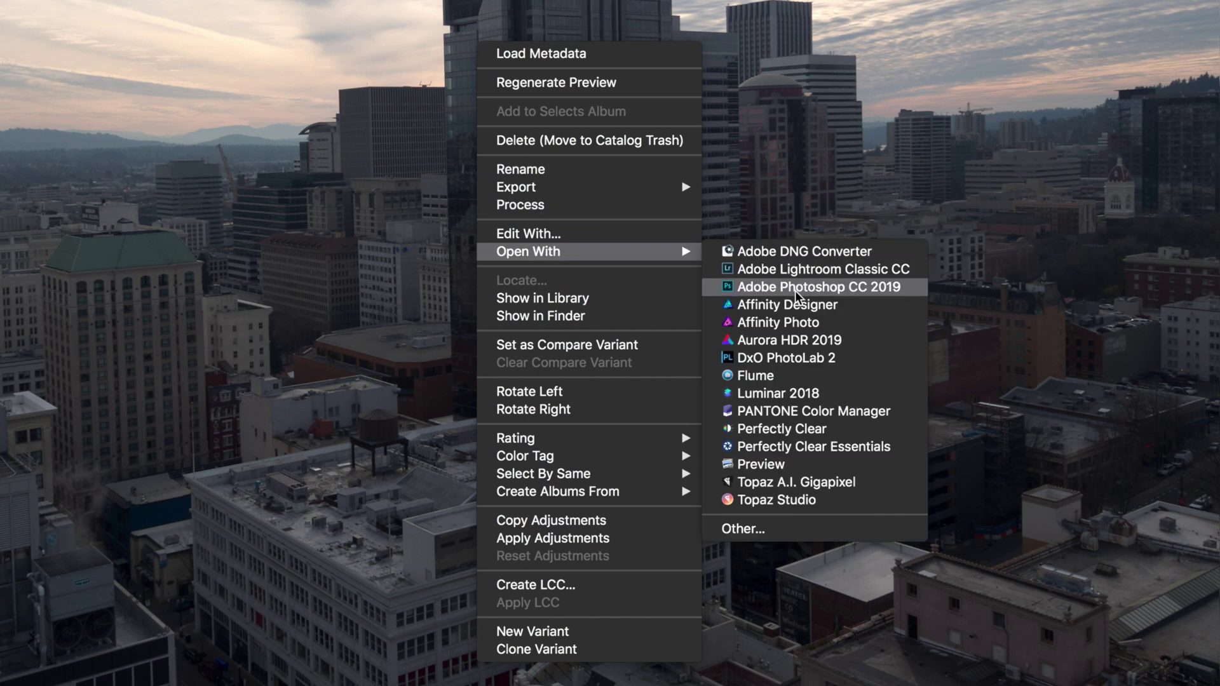